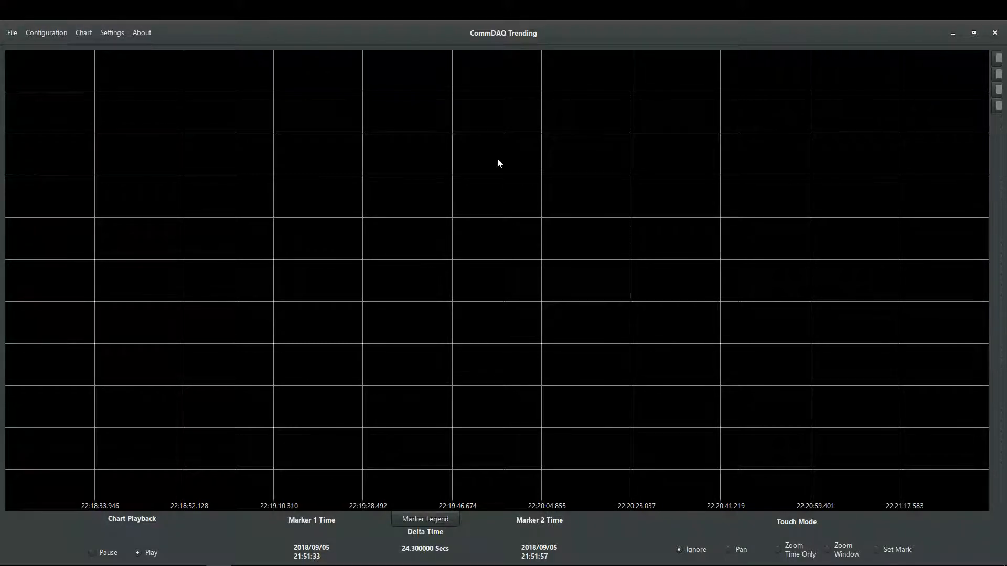
Create a new connection named Demo with the ModbusTCPCommDriver type
left_click(59, 33)
left_click(66, 49)
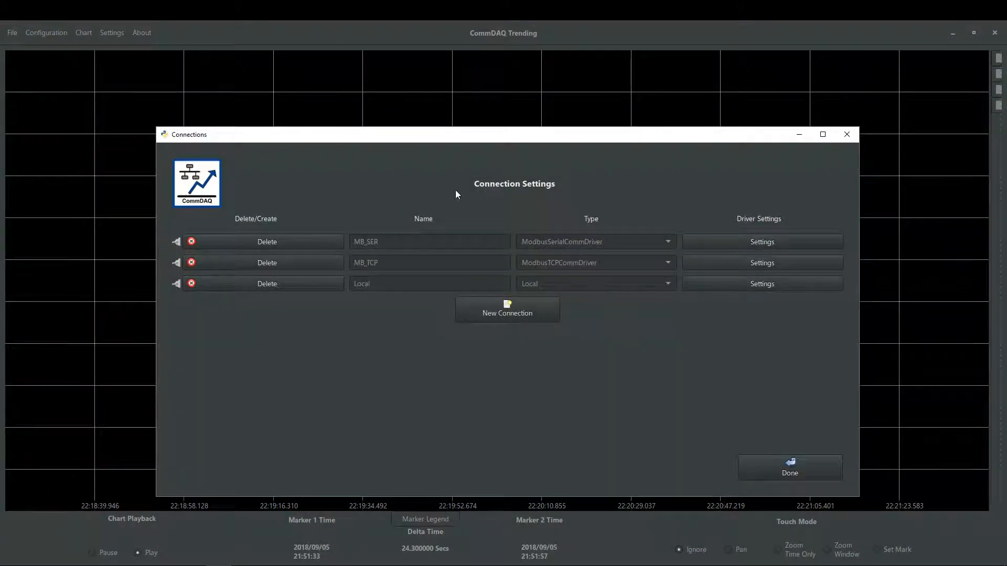
left_click(527, 311)
left_click(440, 303)
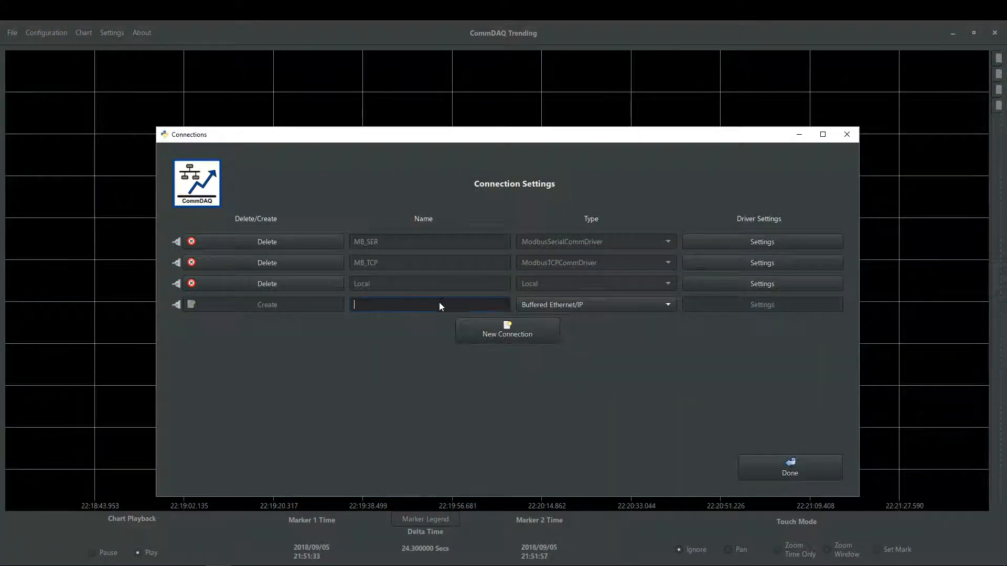
type("Demo")
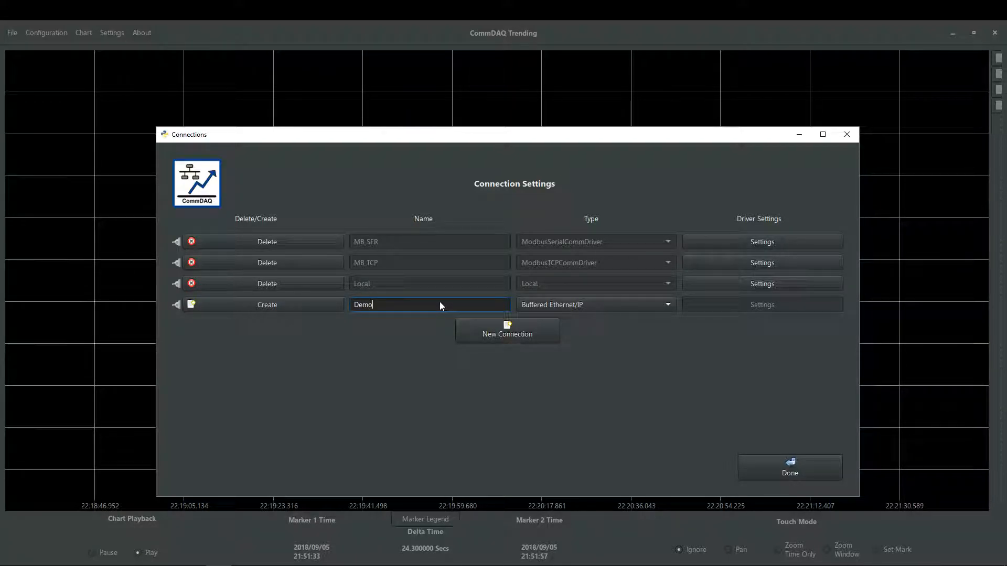
left_click(570, 306)
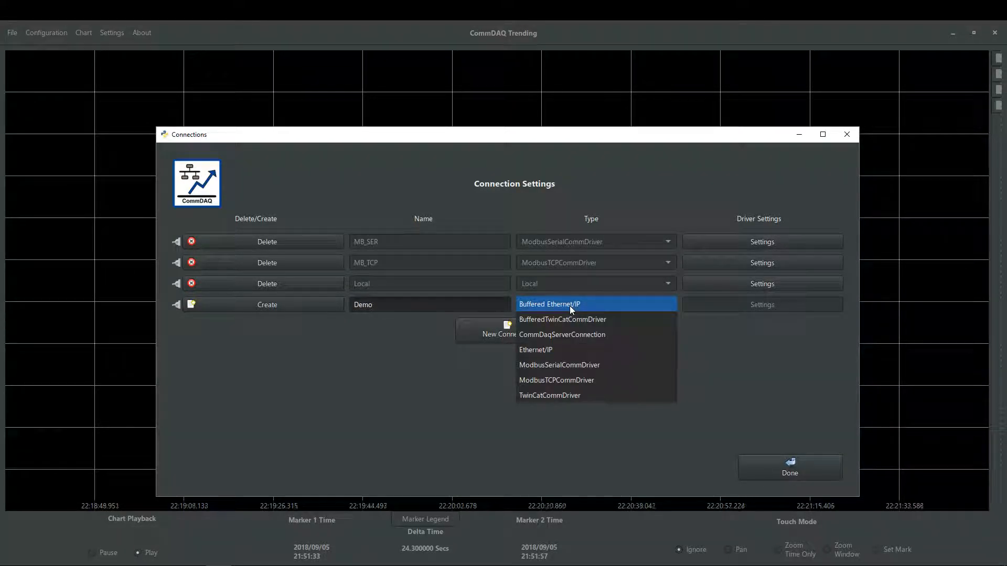
left_click(583, 385)
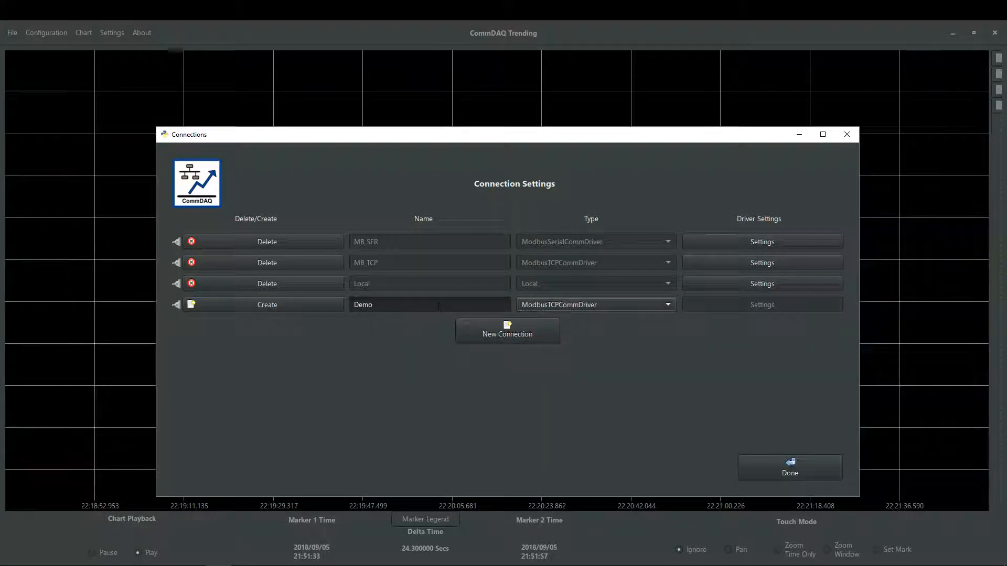
left_click(275, 303)
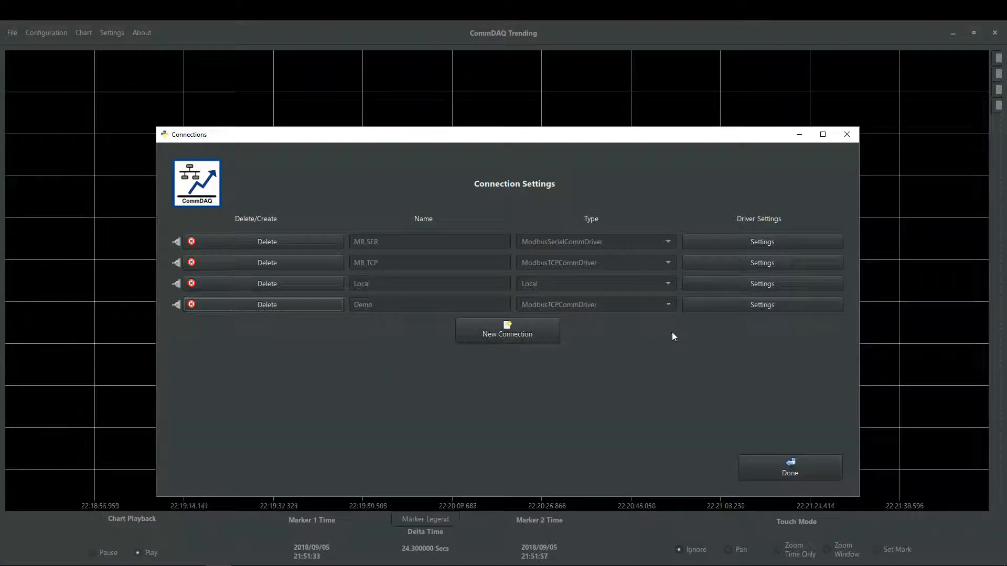
Create a tag named TestPoint1 in the Demo connection's driver settings
left_click(725, 305)
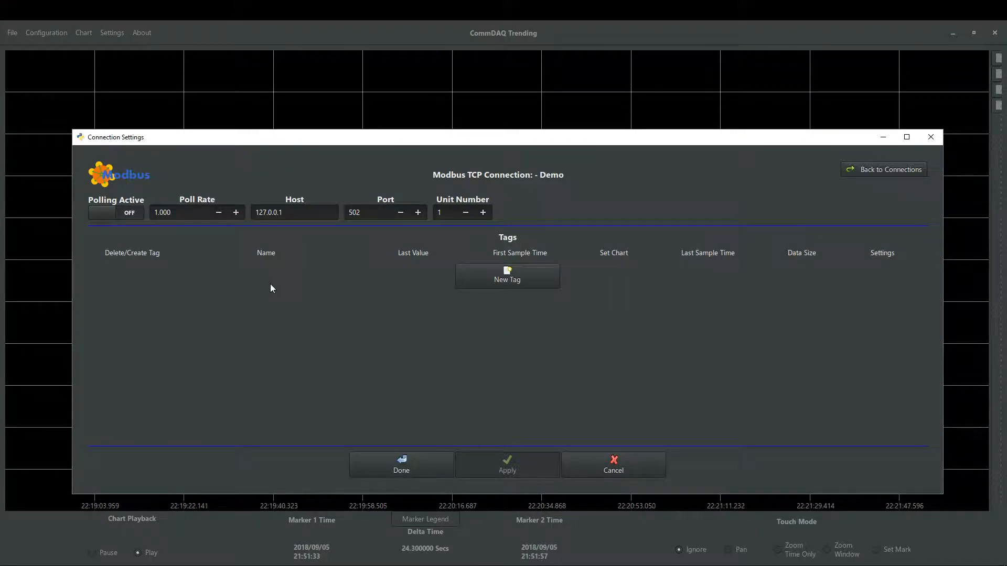
left_click(504, 276)
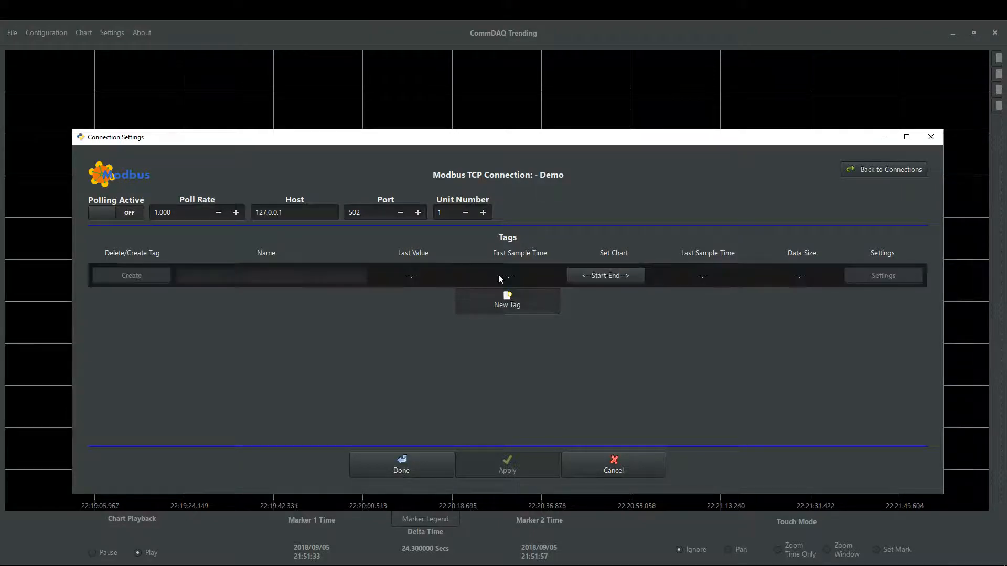
left_click(331, 277)
type("Testp")
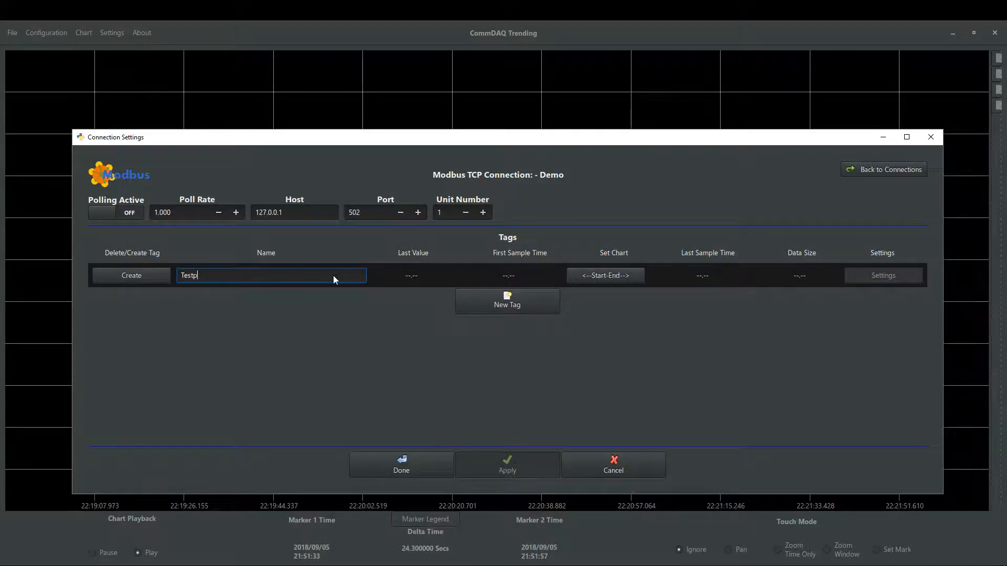
key("BackSpace")
type("Point1")
left_click(131, 276)
Set the address of the TestPoint1 tag to 99 and apply the tag settings
left_click(884, 275)
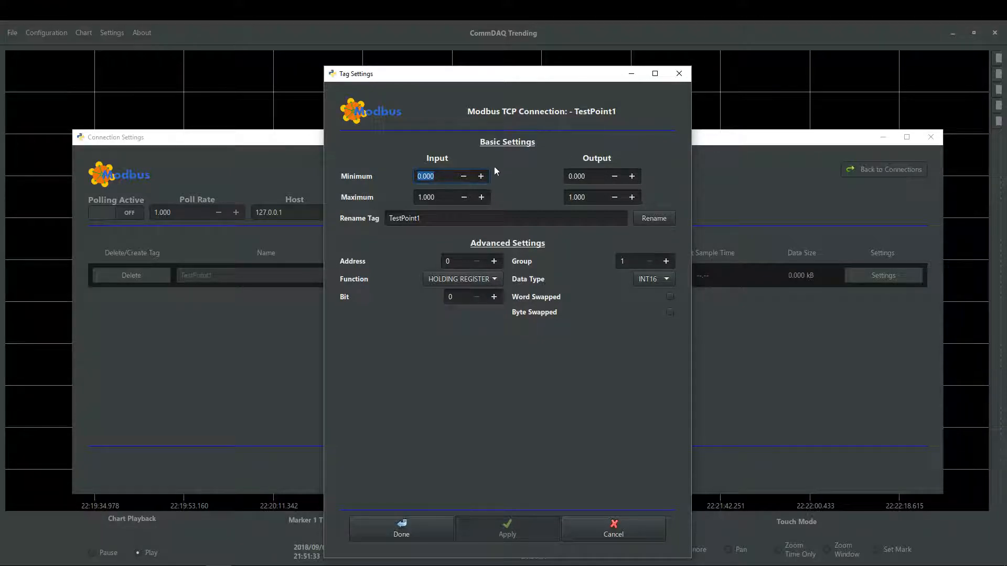
left_click(442, 261)
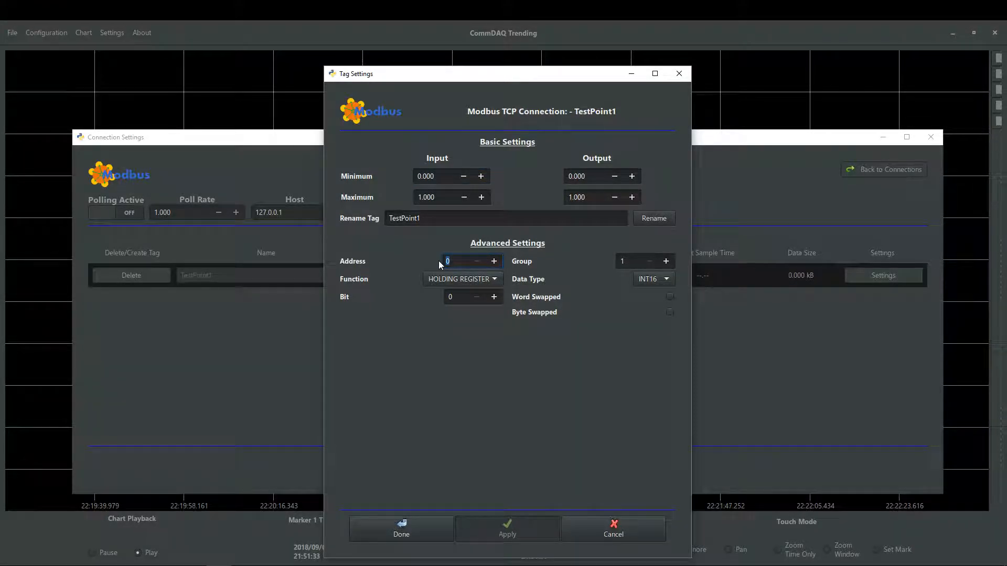
type("99")
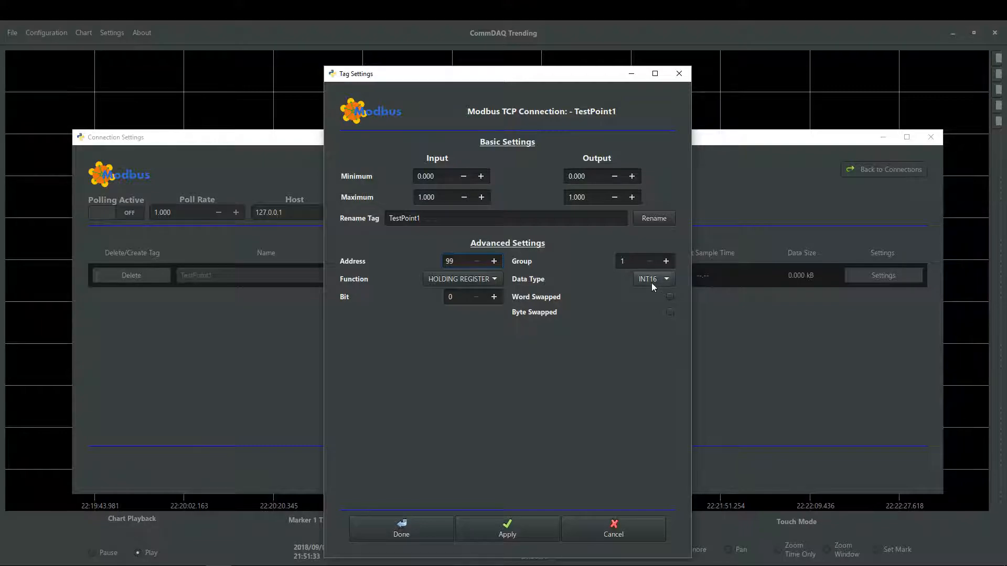
left_click(497, 523)
left_click(426, 529)
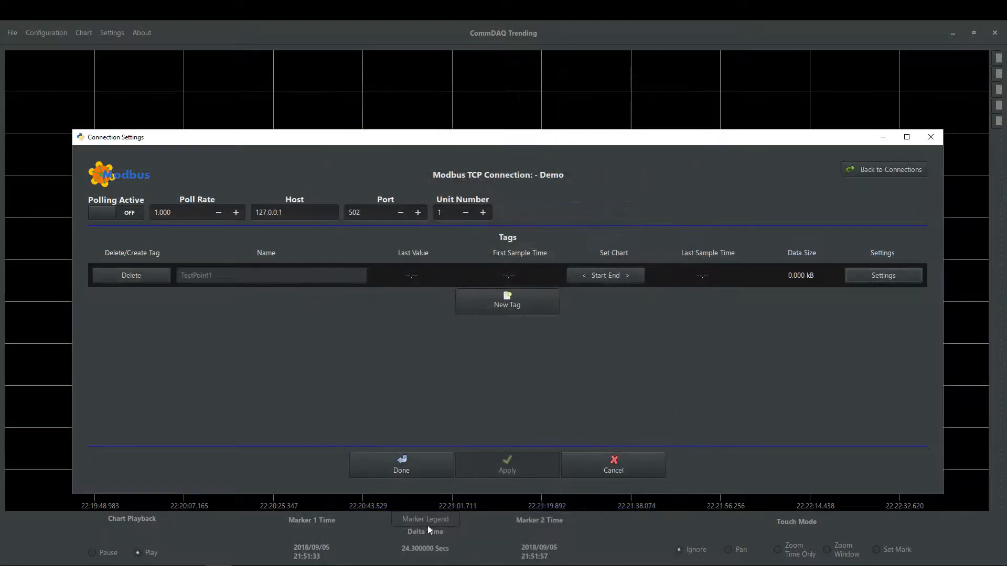
Add a second tag named TestPoint2 to the Demo connection
left_click(482, 307)
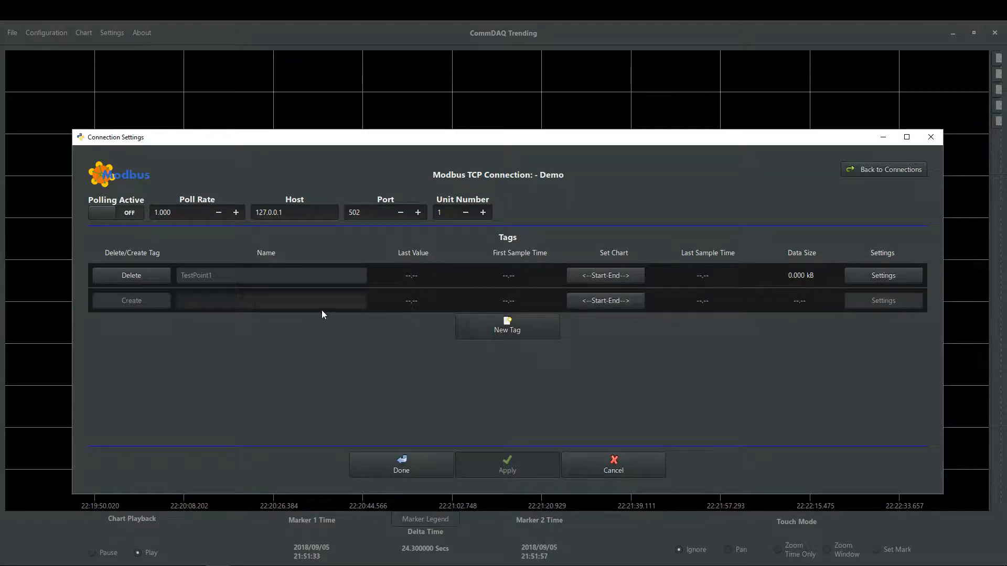
left_click(249, 302)
type("Test")
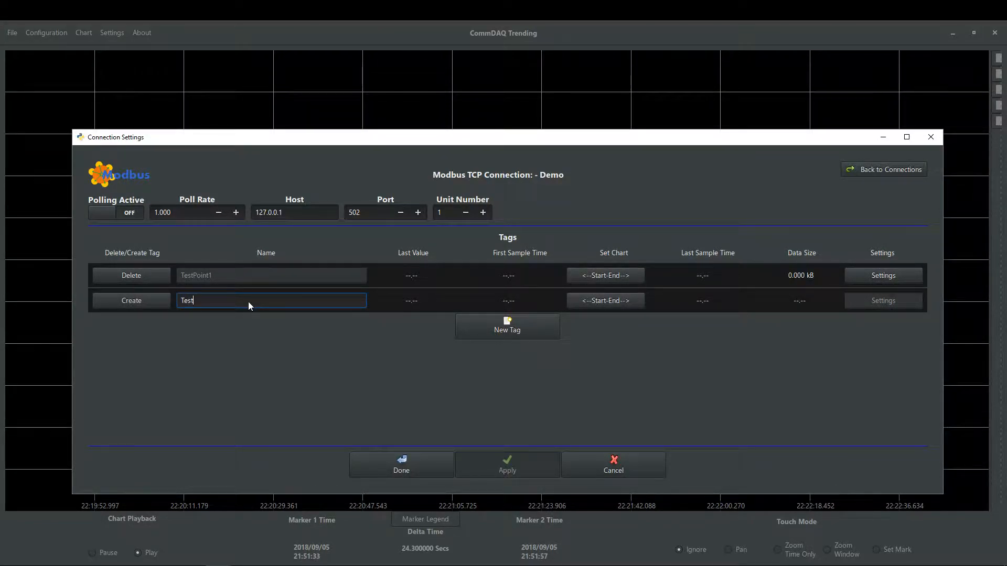
type("Point2")
left_click(139, 300)
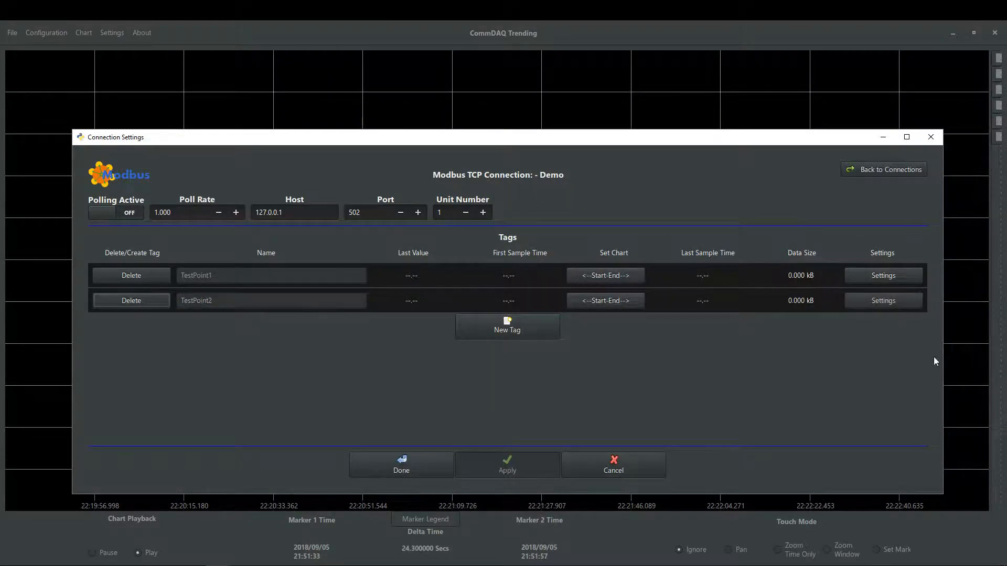
Set the TestPoint2 tag's address to 100 and its group to 1, and apply the tag settings
left_click(908, 298)
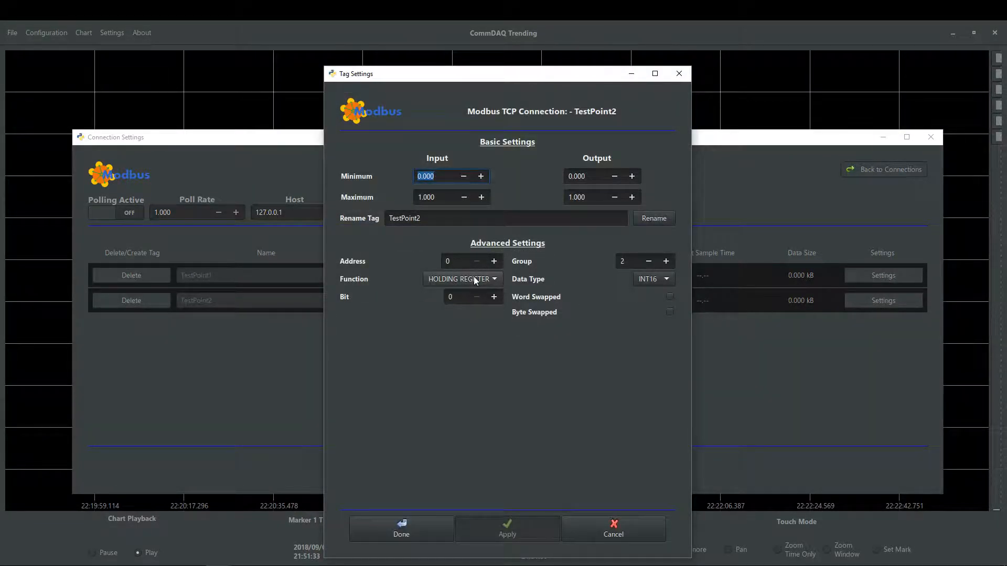
left_click(493, 261)
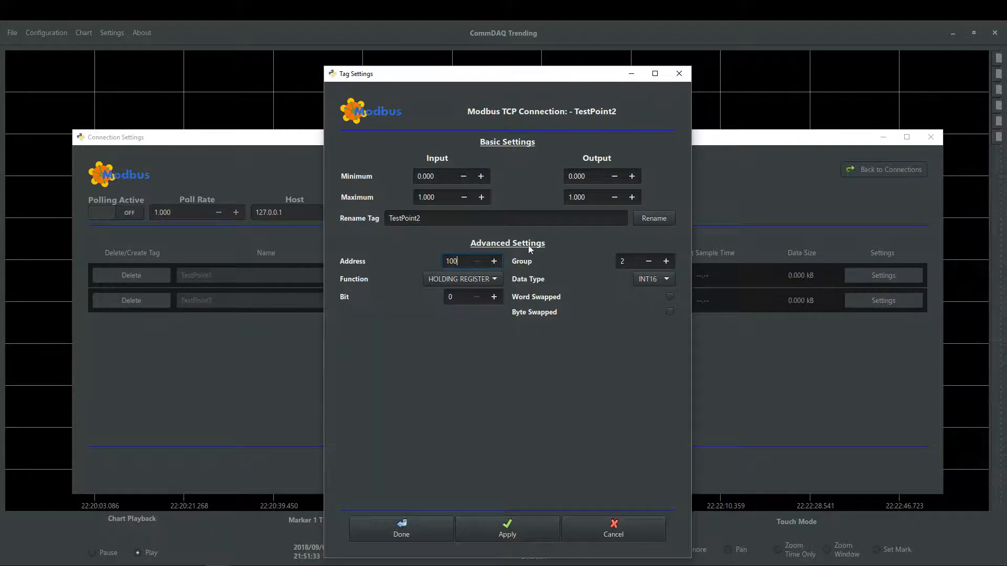
left_click(628, 261)
key("BackSpace")
type("1")
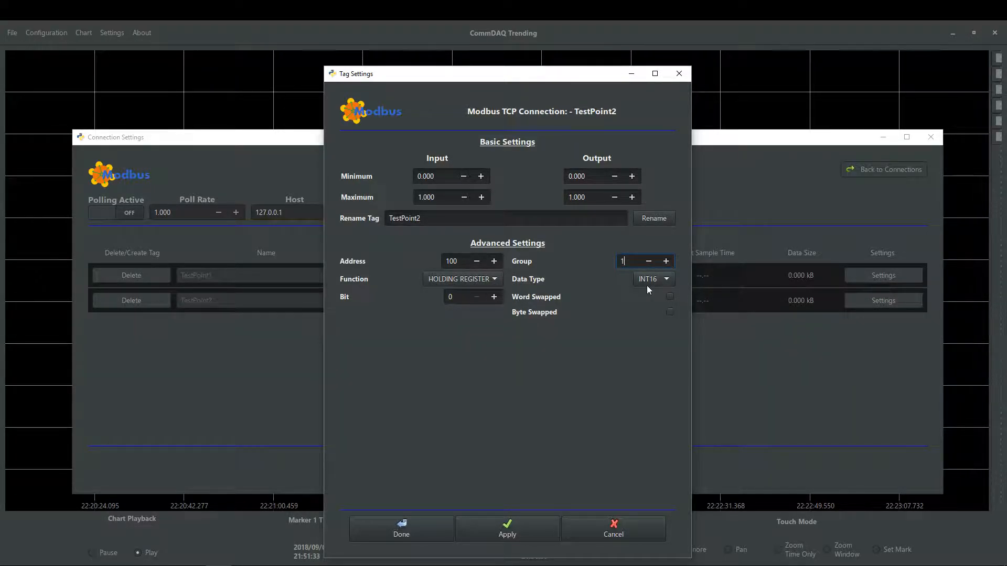
left_click(517, 531)
left_click(426, 526)
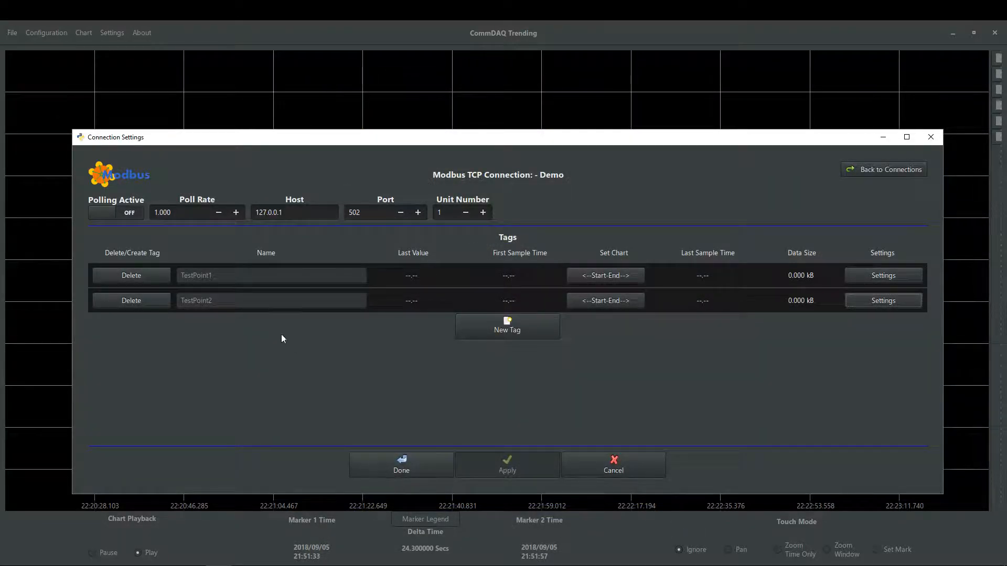
Set the Demo connection's poll rate to 0.25, turn on active polling and close the connection settings
left_click_drag(177, 212, 142, 213)
type("0.25")
key("Return")
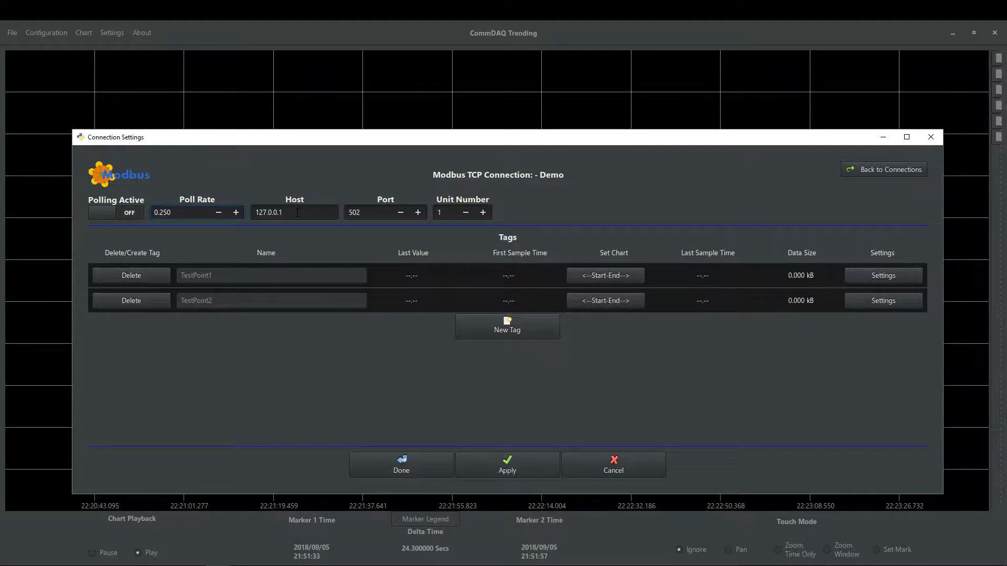
left_click(365, 213)
double_click(366, 213)
left_click(365, 212)
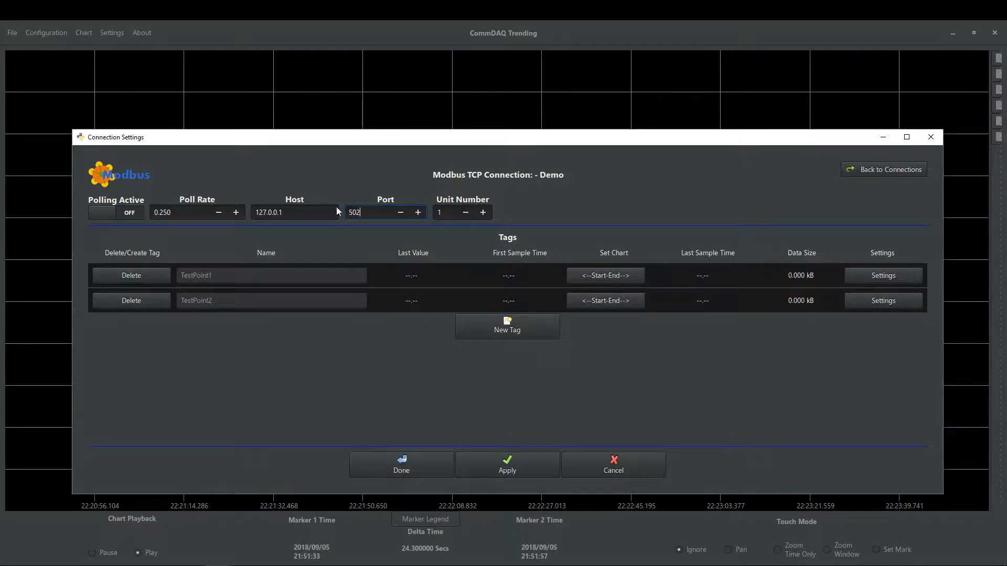
left_click(128, 214)
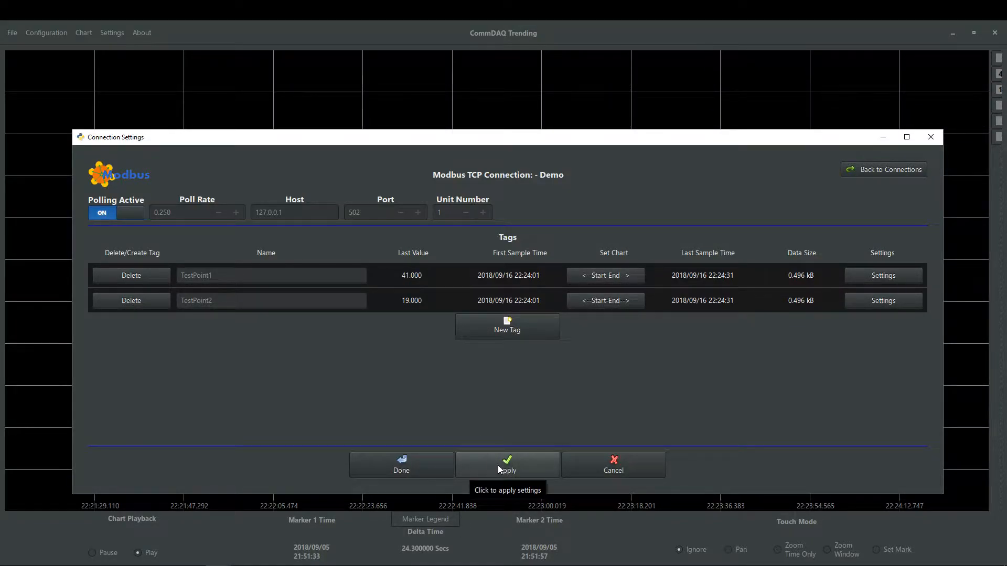
left_click(424, 467)
In the chart's pen settings, assign Pen 1 to the Demo connection's TestPoint1 tag and make it visible
left_click(90, 31)
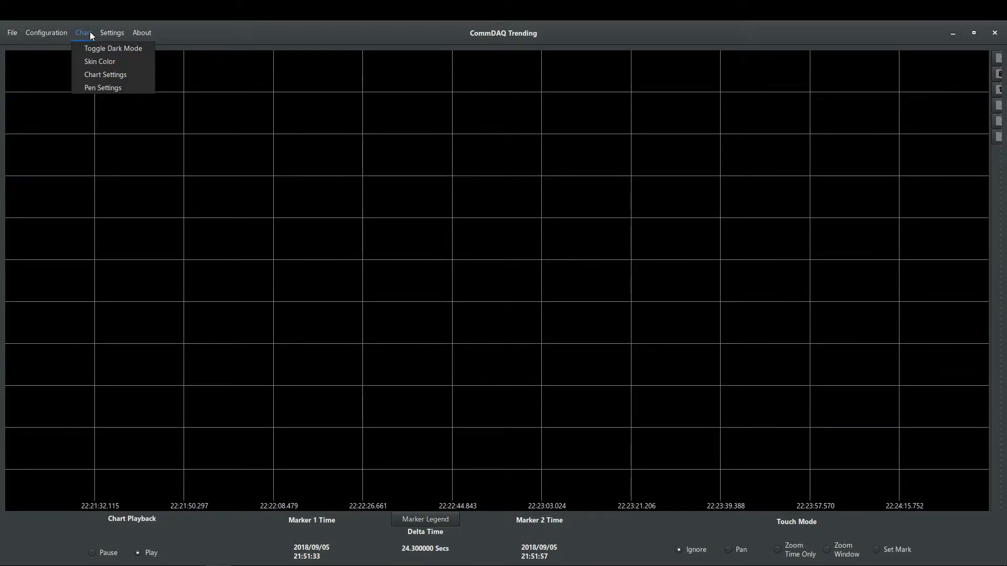
left_click(119, 87)
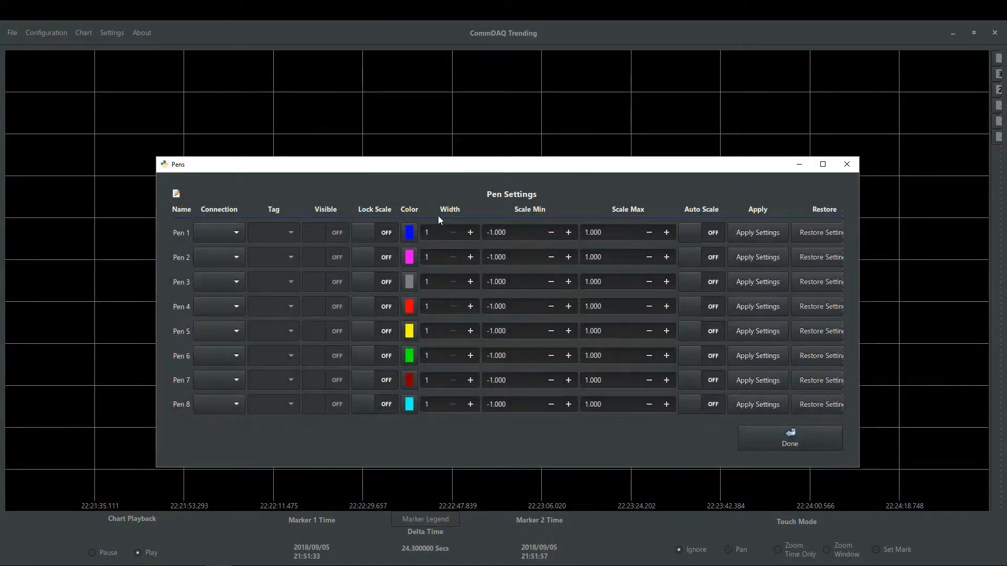
left_click(228, 231)
left_click(228, 233)
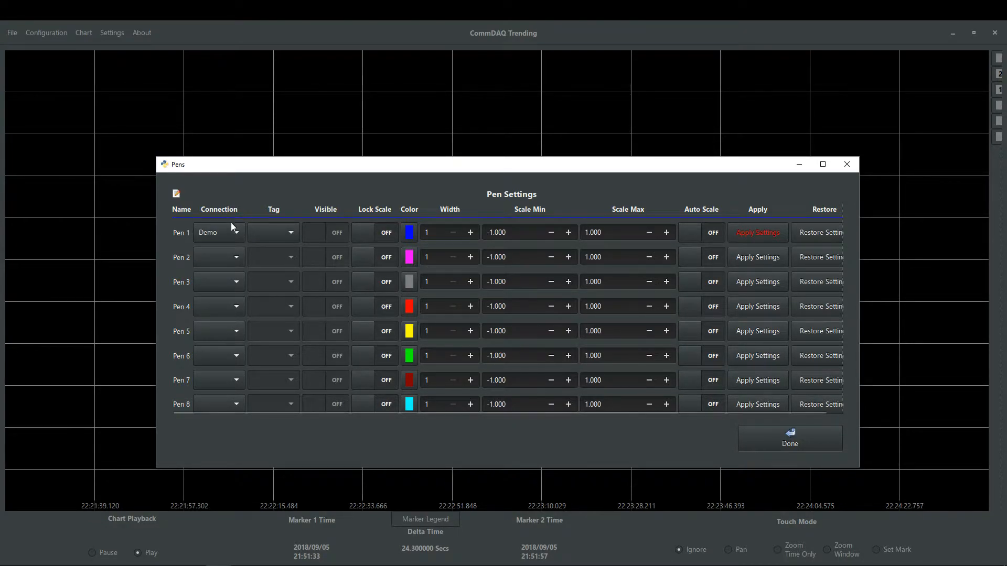
left_click(267, 231)
left_click(283, 233)
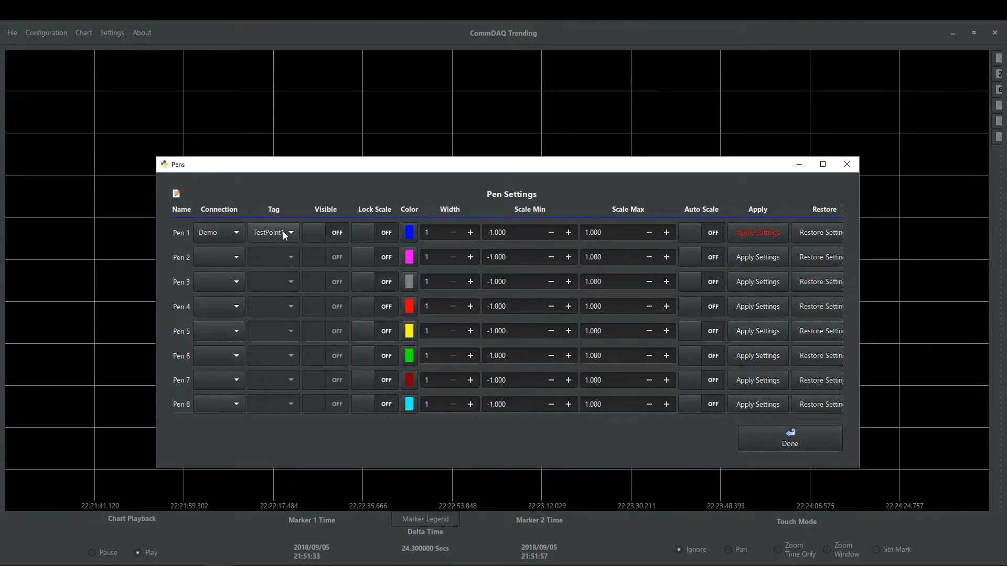
left_click(316, 233)
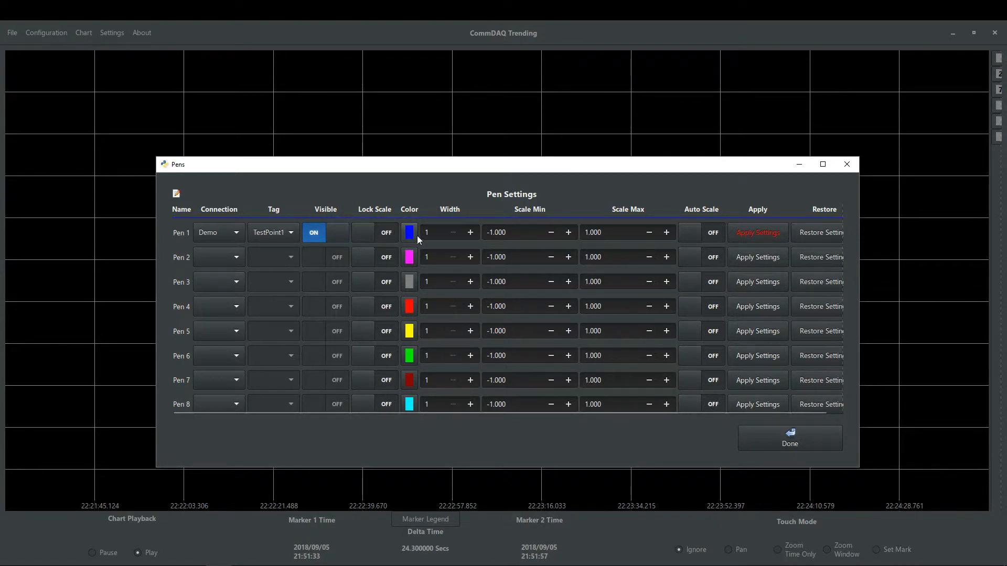
Set Pen 1's width to 3 and its scale from 0 to 100, and apply the pen's settings
left_click(474, 232)
left_click(473, 231)
left_click(527, 230)
type("0")
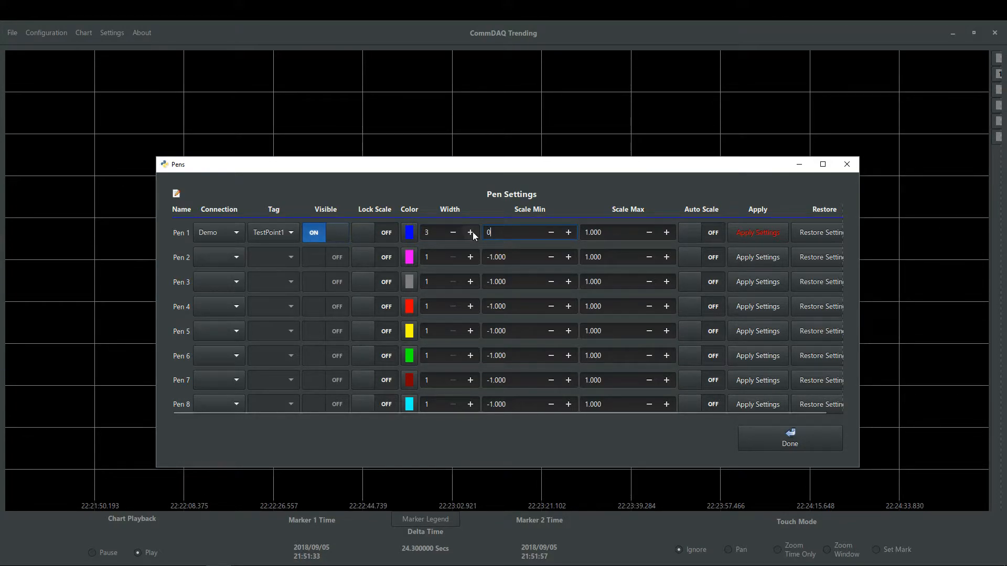
left_click(609, 232)
type("100")
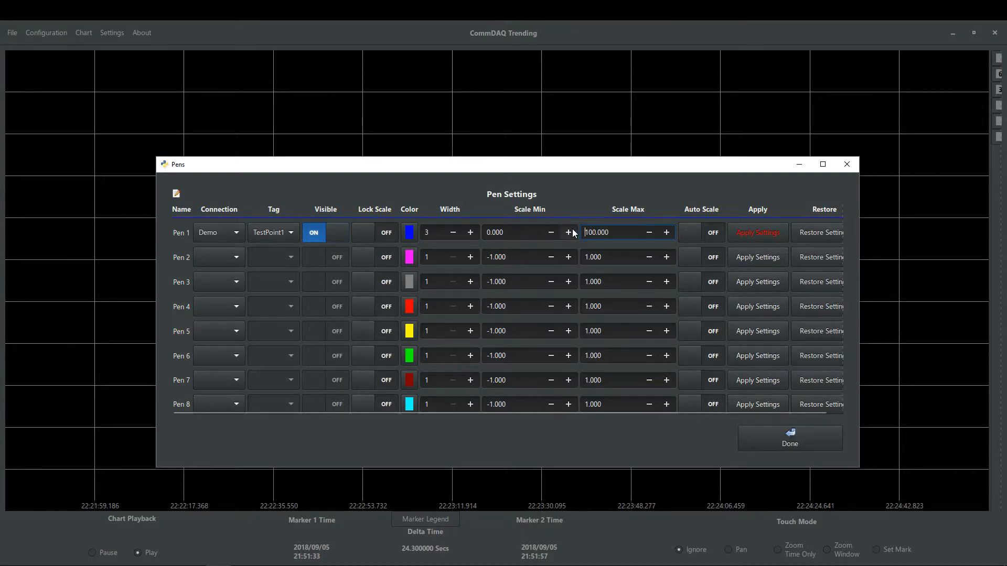
left_click(757, 229)
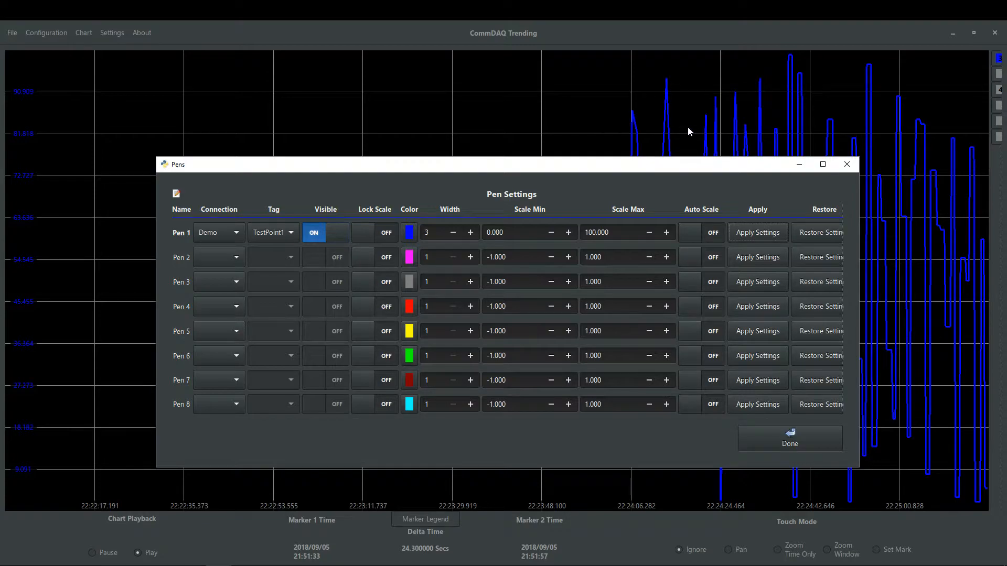
Assign Pen 2 to the Demo connection's TestPoint2 tag and make it visible
left_click(223, 257)
left_click(220, 257)
left_click(273, 257)
left_click(266, 269)
left_click(337, 257)
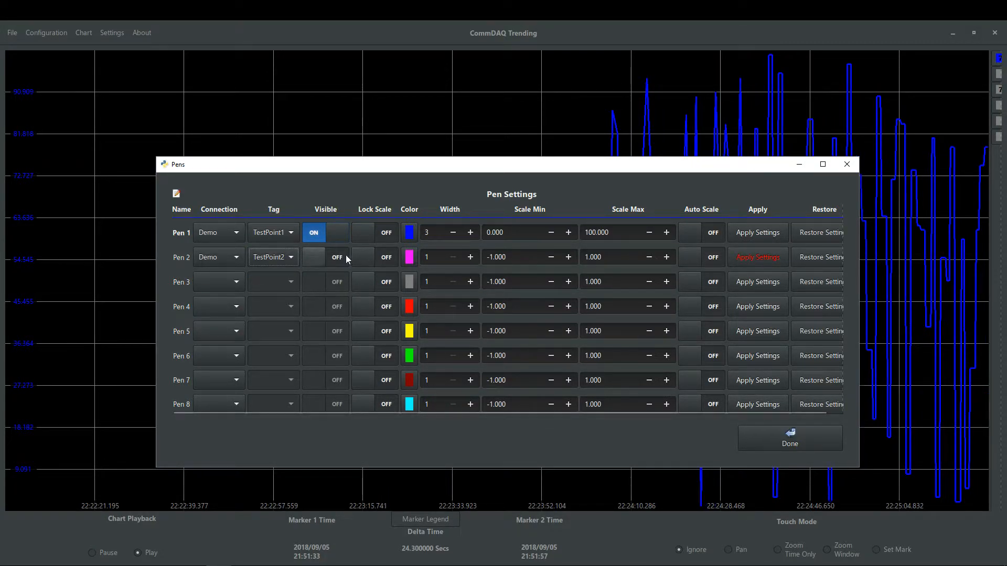
Change Pen 2's color to the darkest red in the palette
left_click(409, 257)
left_click(61, 125)
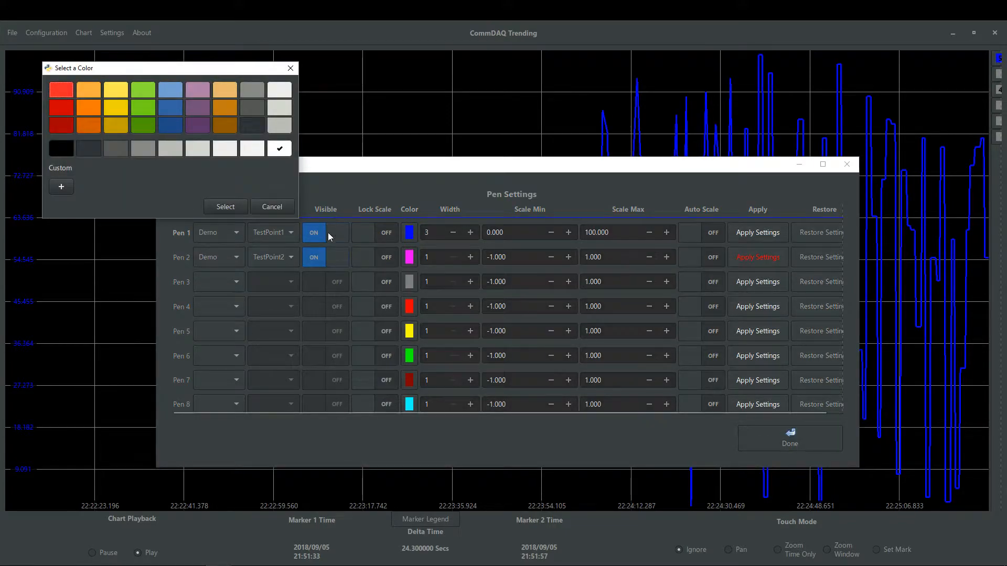
left_click(225, 207)
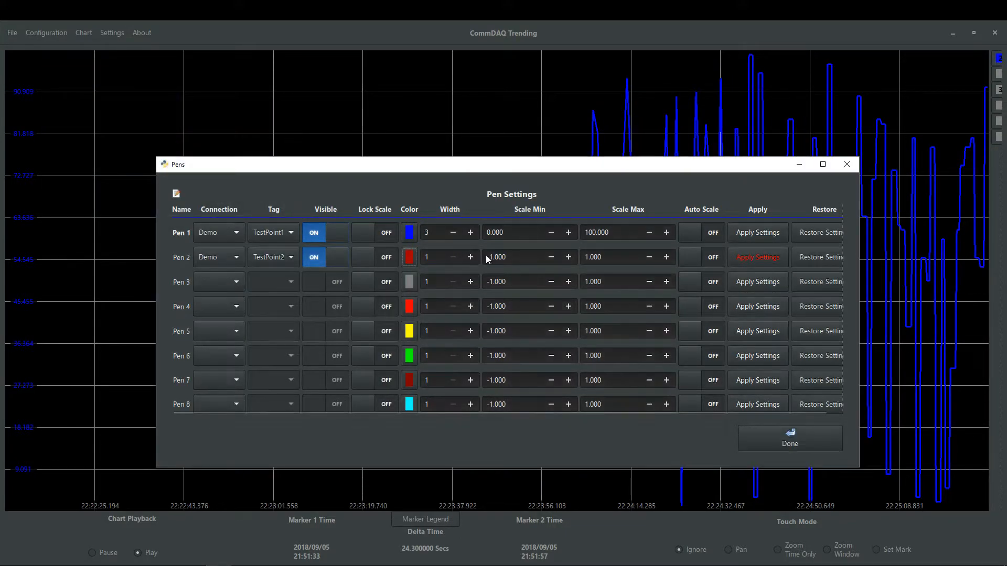
Set Pen 2's width to 5 and its scale from 0 to 200, apply the pen's settings and finish the pen setup
left_click(471, 258)
left_click(471, 258)
left_click(471, 258)
left_click(470, 258)
double_click(509, 254)
type("0")
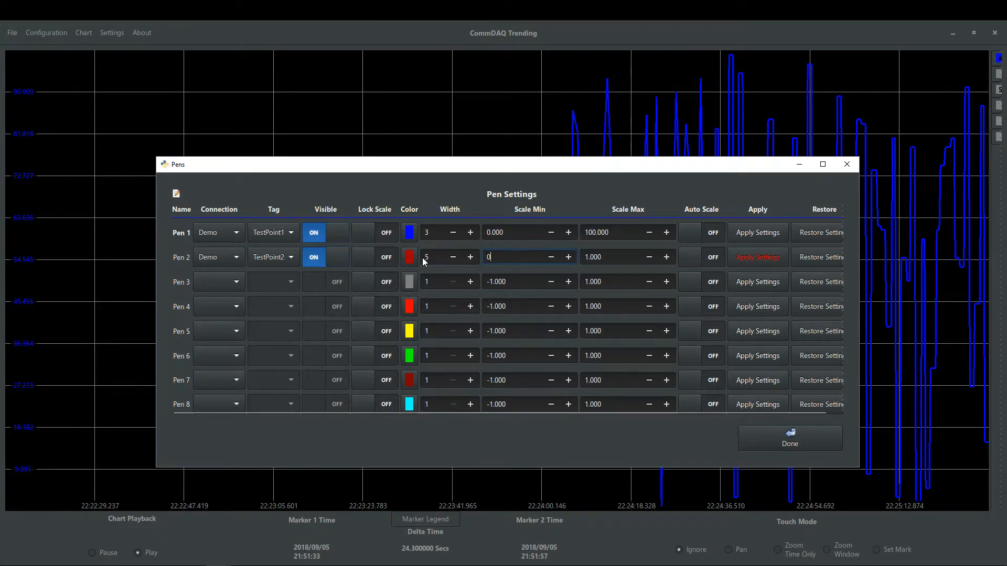
left_click_drag(615, 255, 547, 256)
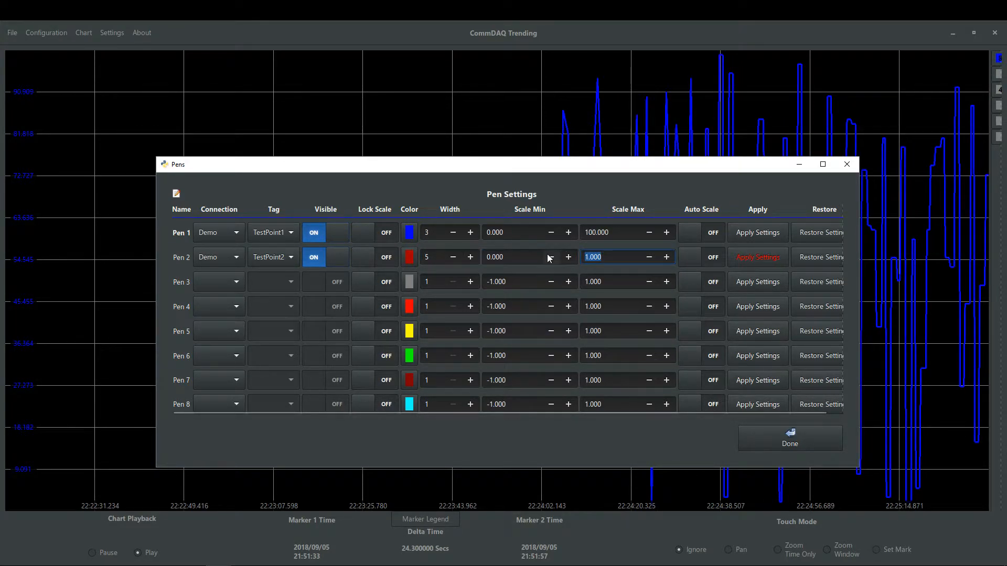
type("200")
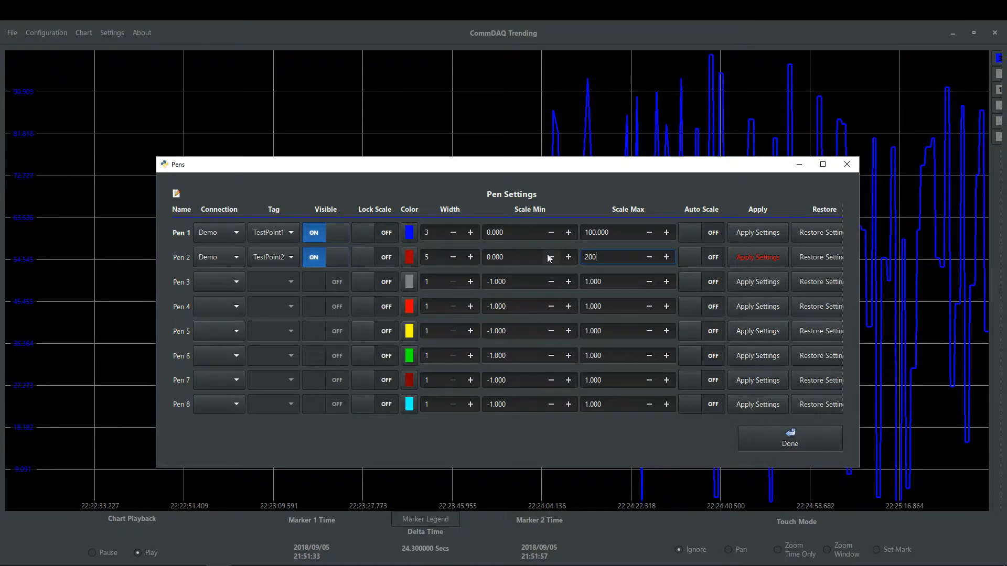
left_click(754, 257)
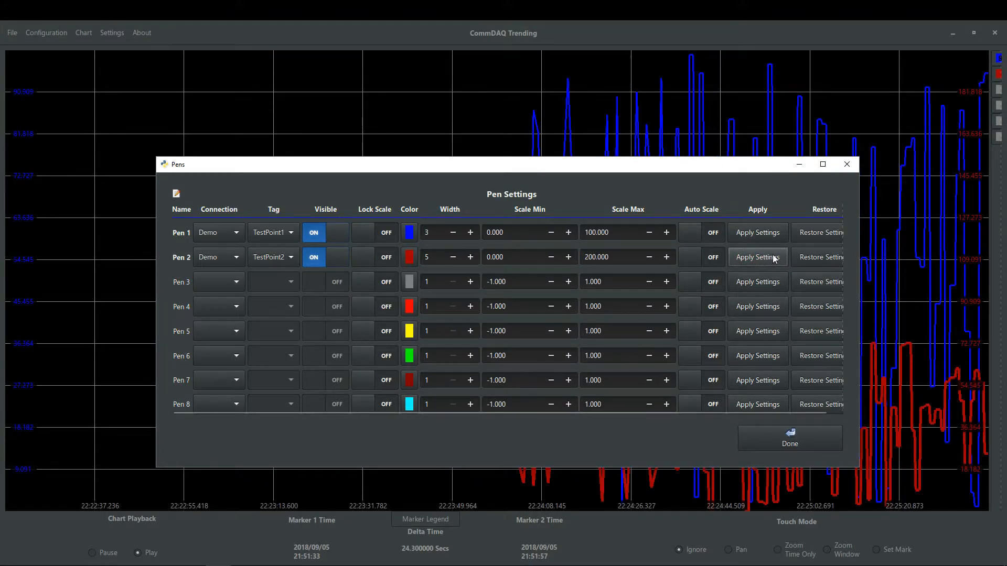
left_click(778, 436)
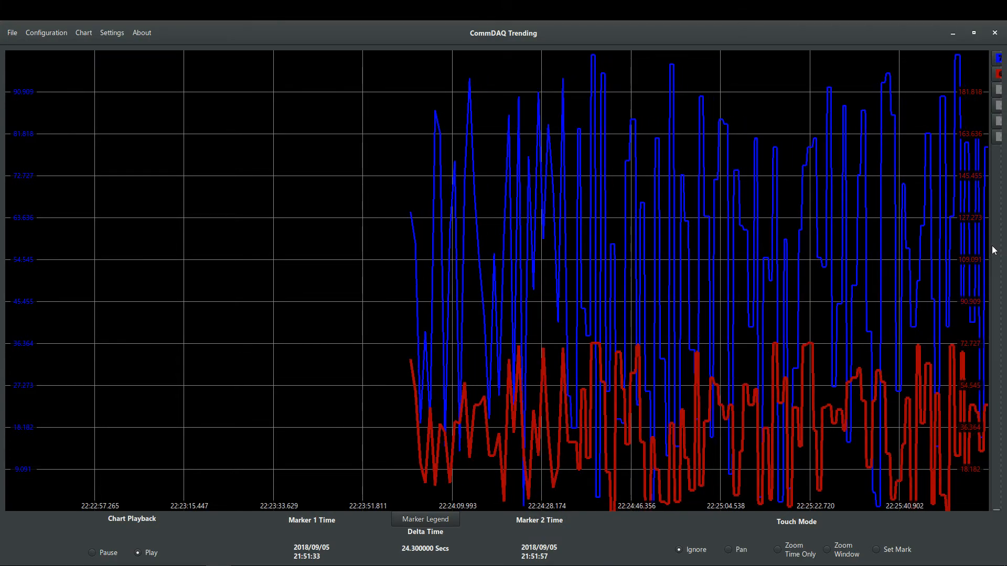
Widen the pen legend beside the chart to expose the live tag values, and select the red Pen 2 entry
left_click_drag(989, 244, 936, 223)
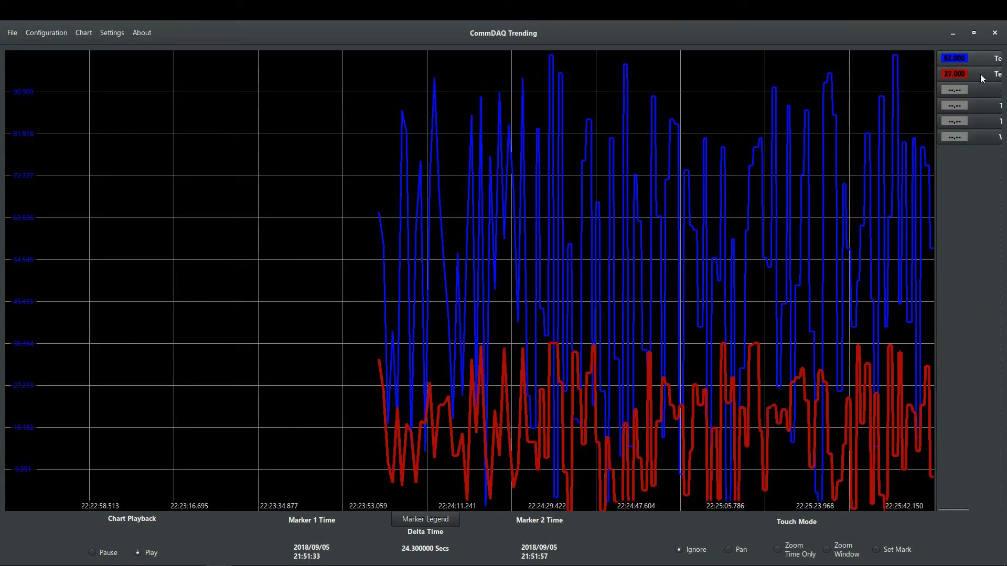
left_click(977, 75)
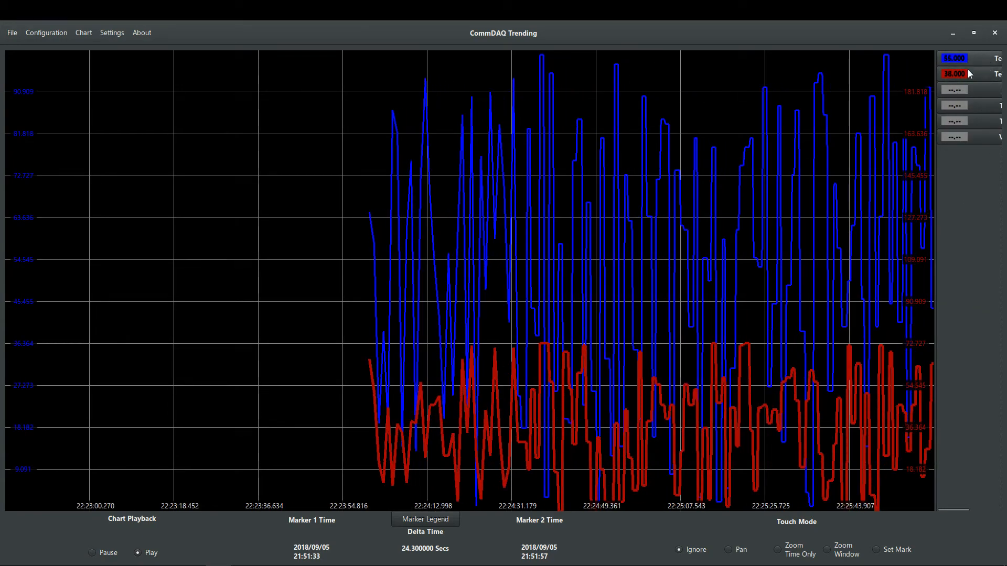